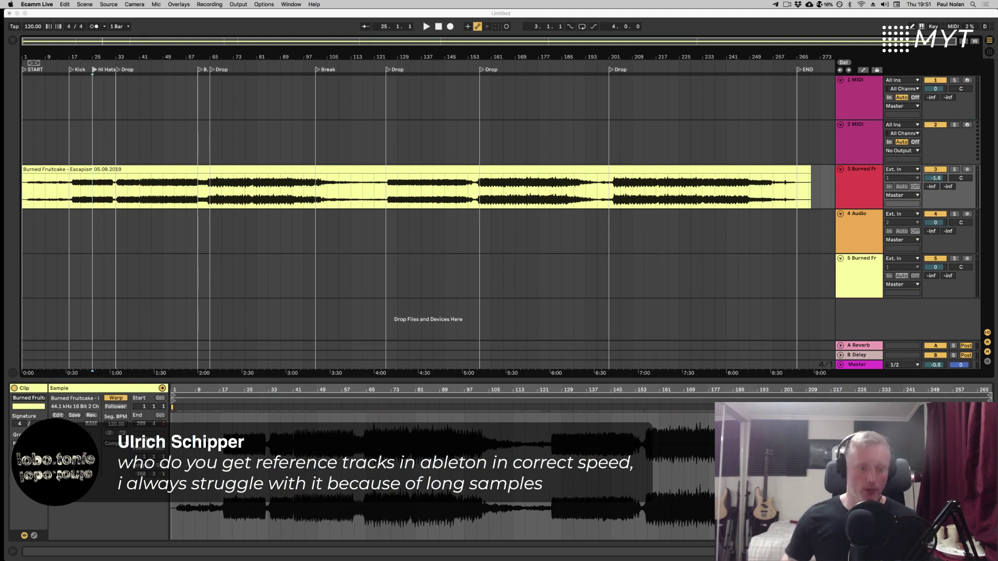
Turn off Auto-Warp Long Samples in the Record/Warp/Launch preferences.
click(145, 261)
key(super+comma)
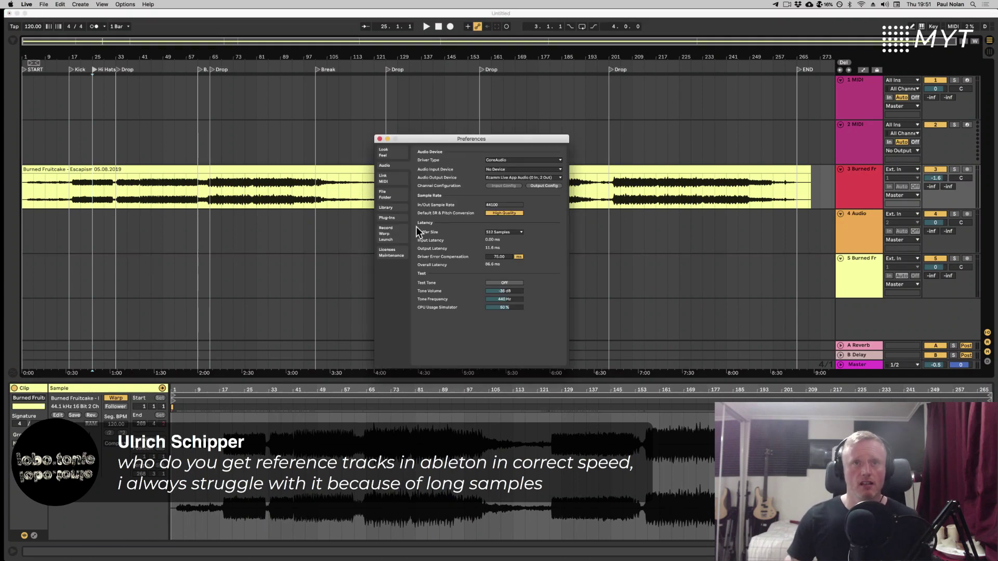
click(389, 233)
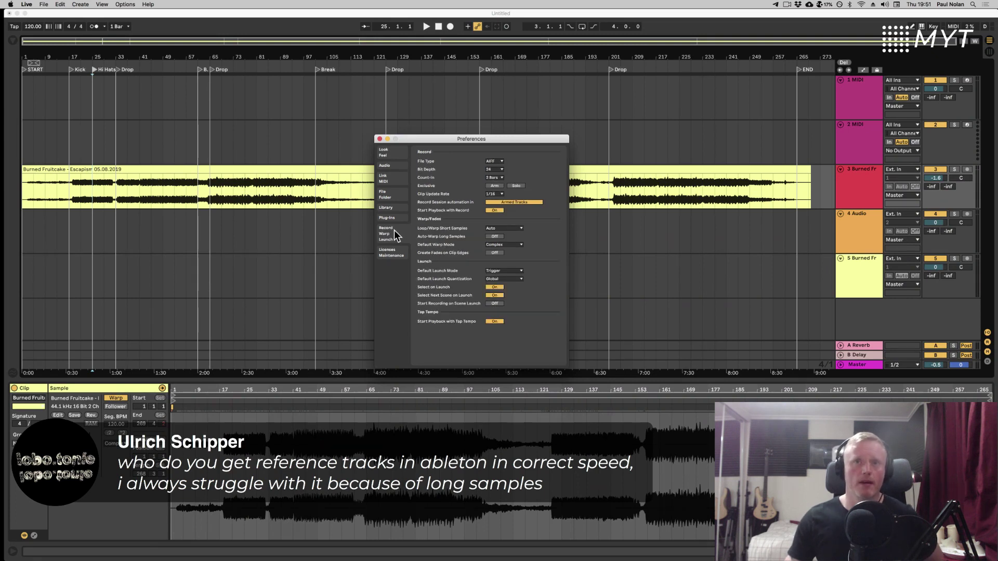
click(510, 230)
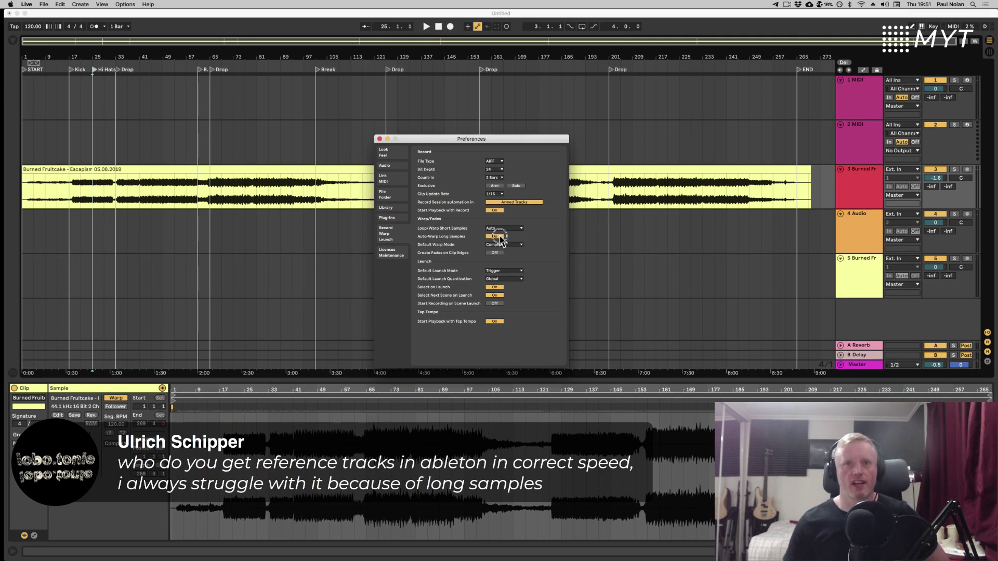
click(499, 236)
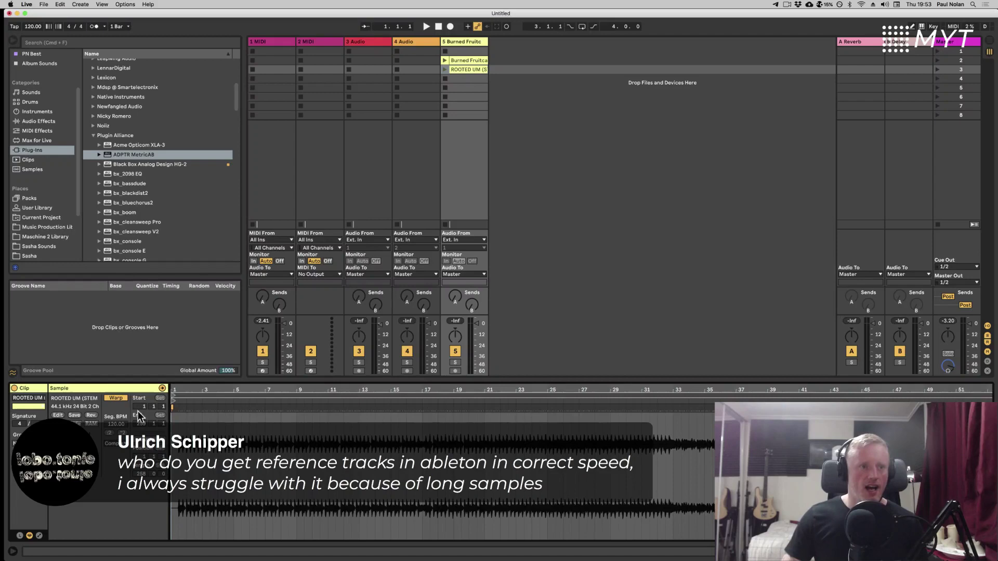
key(super+Tab)
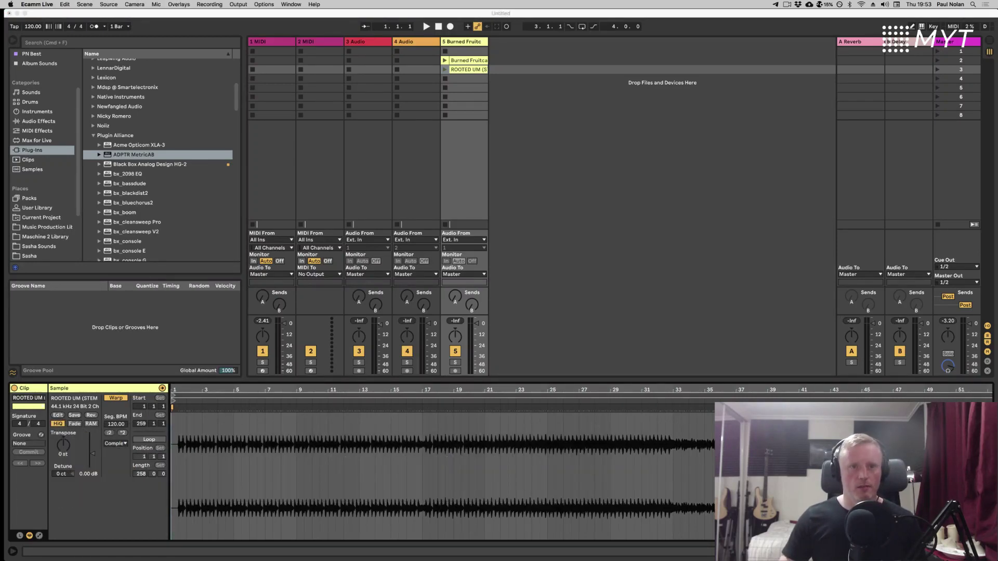
click(112, 428)
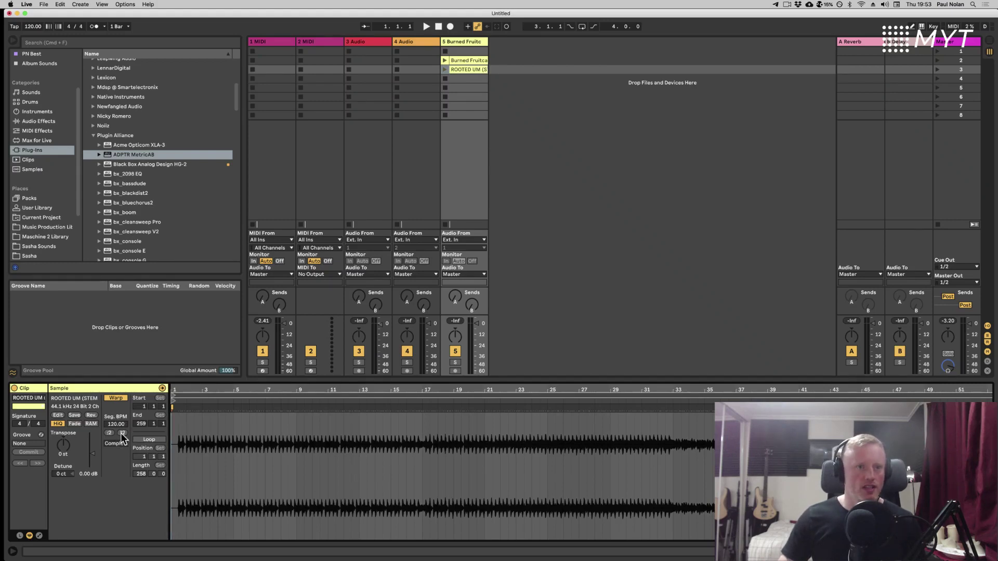
click(115, 399)
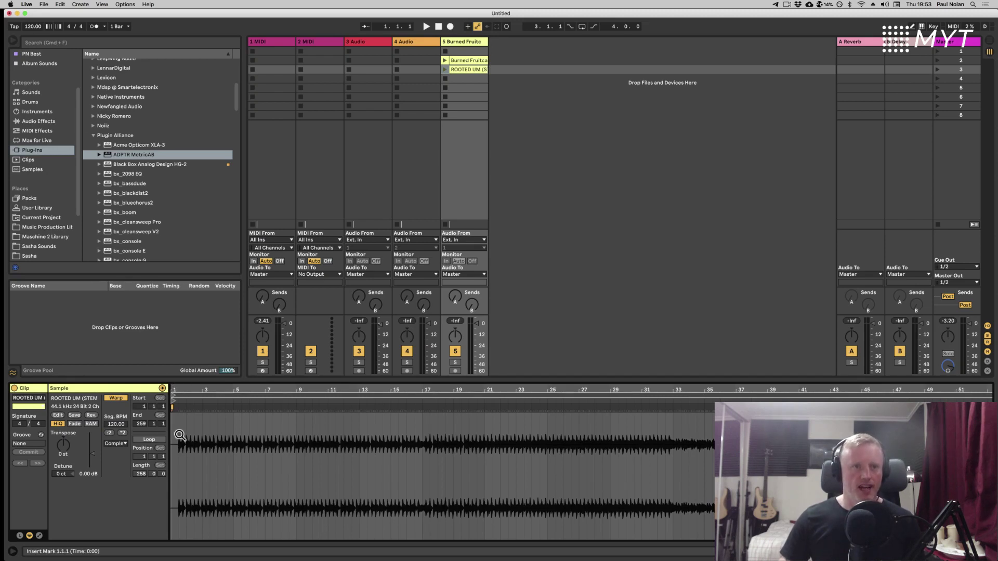
Audition the clip start and add a warp marker on the first kick near bar 1.3.
drag(180, 396, 242, 419)
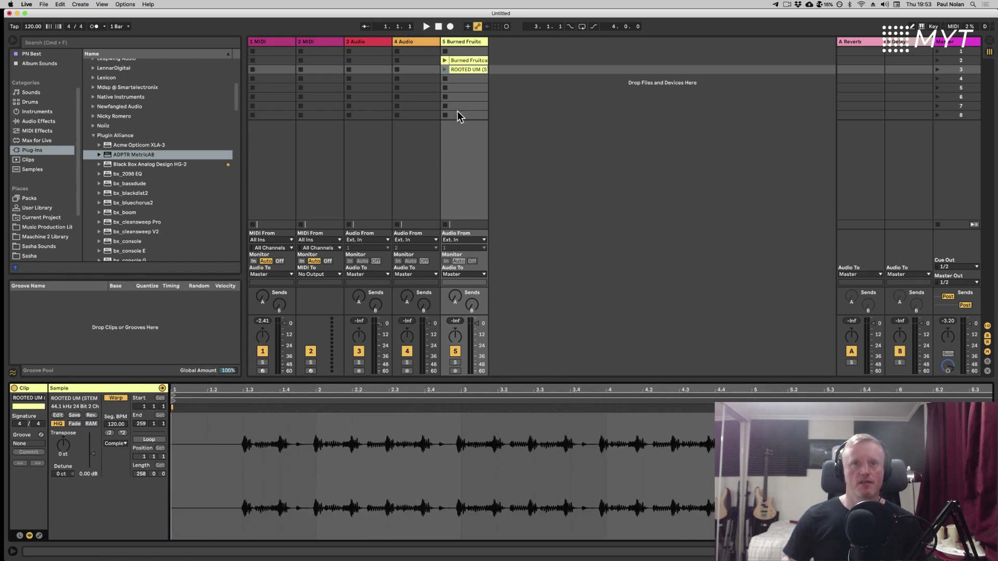
click(444, 71)
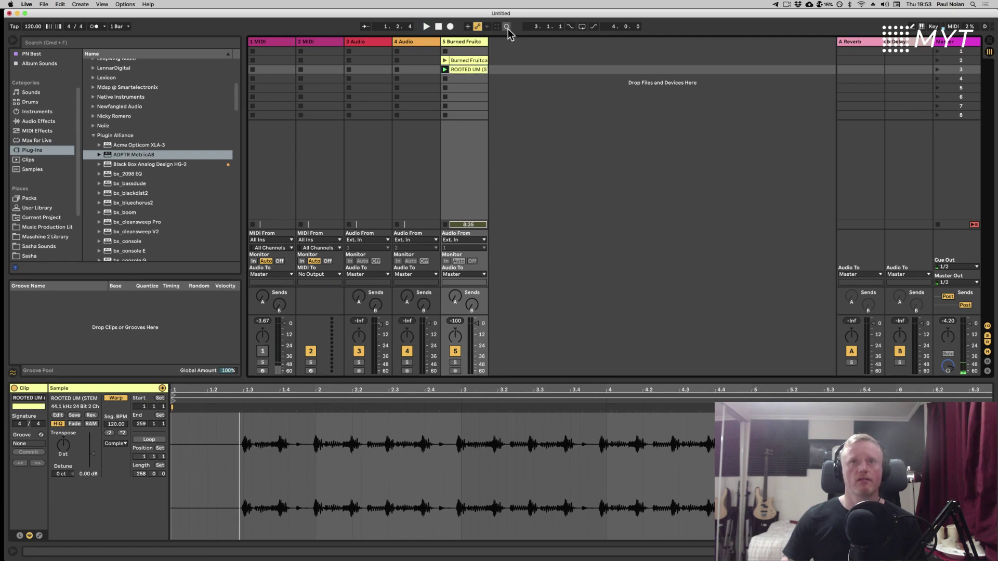
click(444, 71)
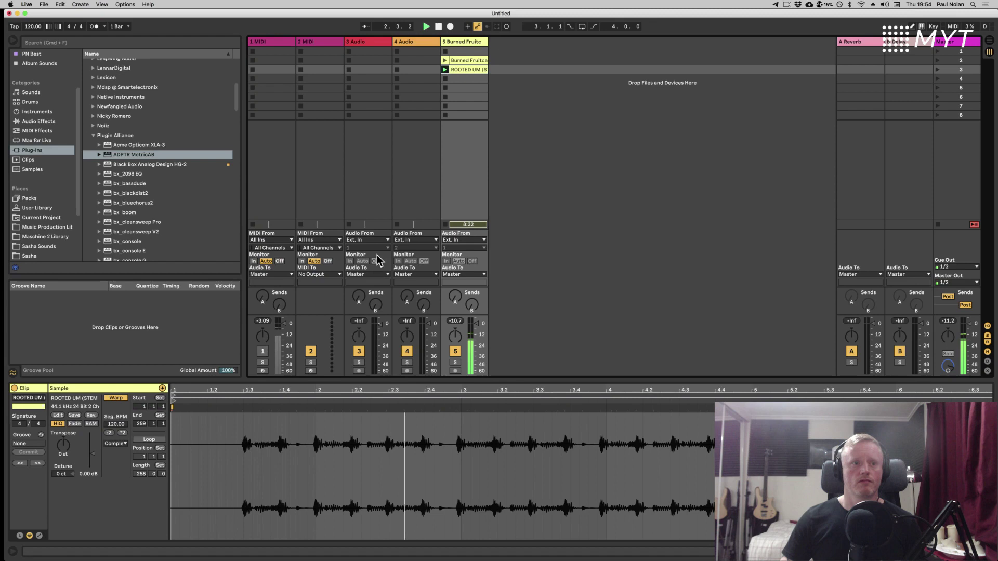
key(space)
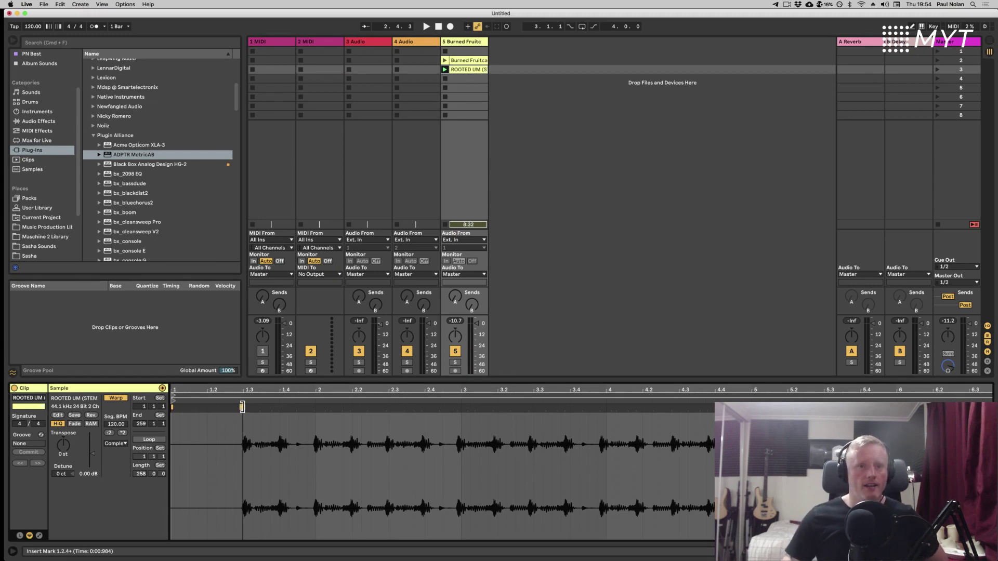
double_click(242, 409)
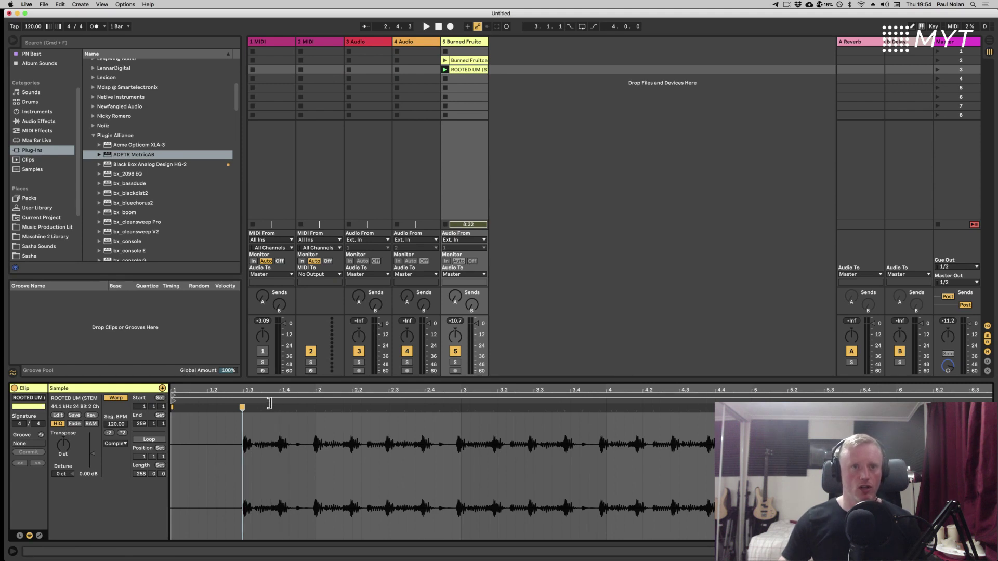
click(269, 404)
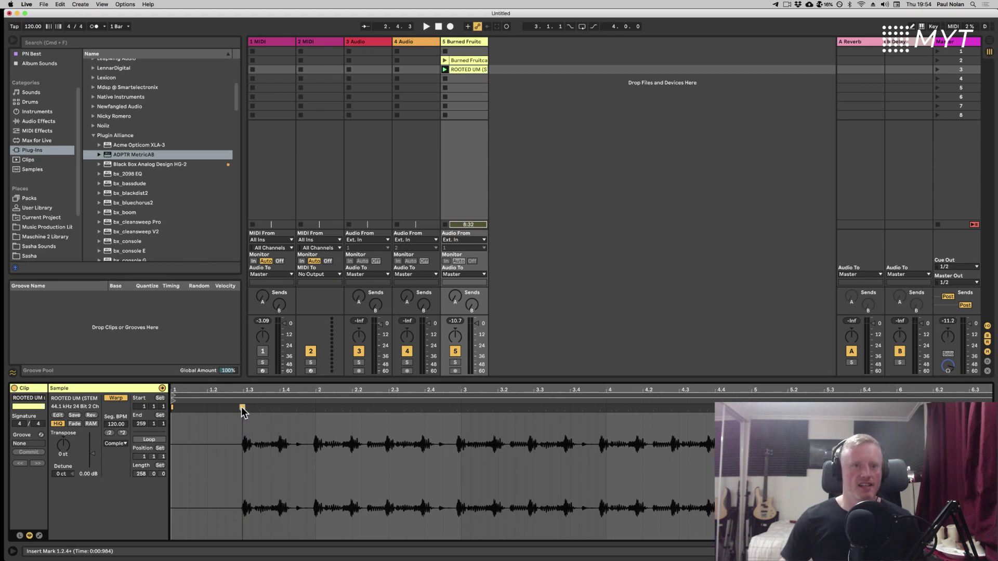
Use Set 1.1.1 Here on the first-beat warp marker so the kick becomes bar 1.
shift+click(173, 423)
click(174, 439)
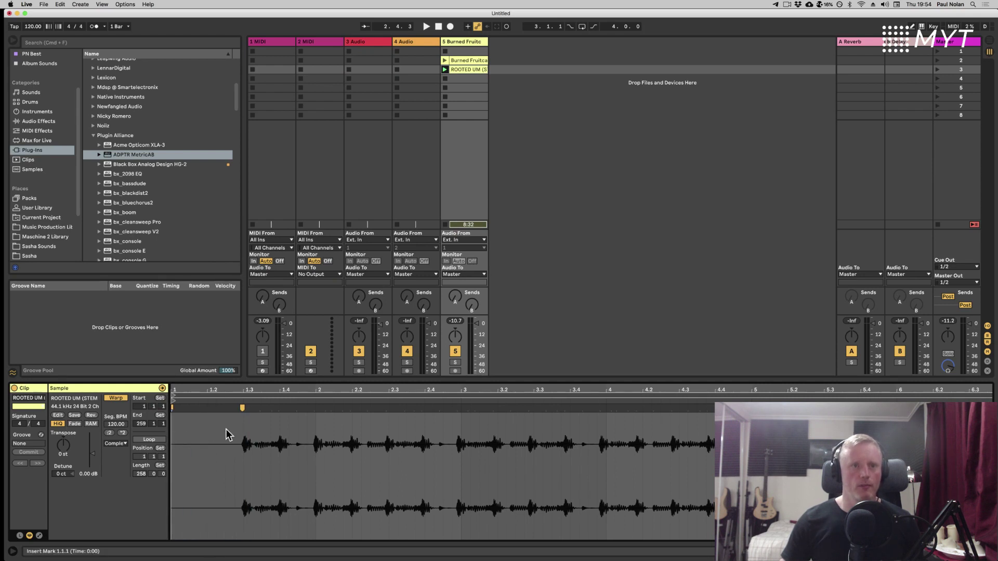
right_click(242, 408)
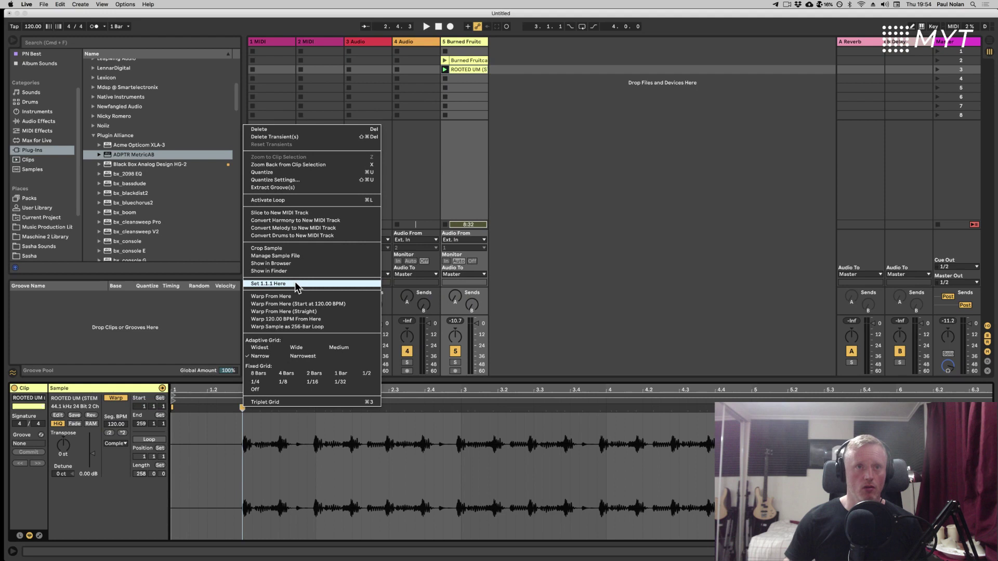
click(297, 285)
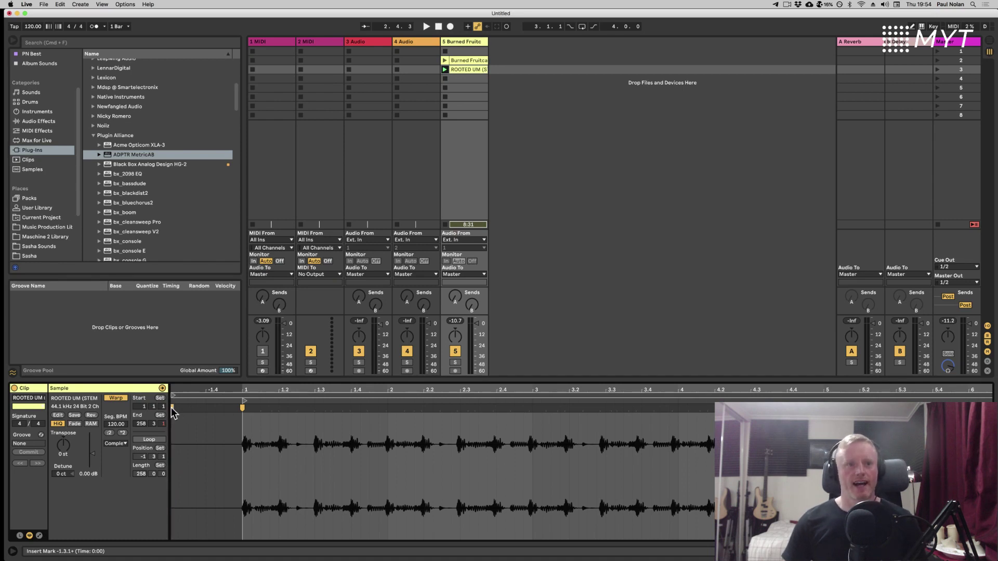
click(242, 407)
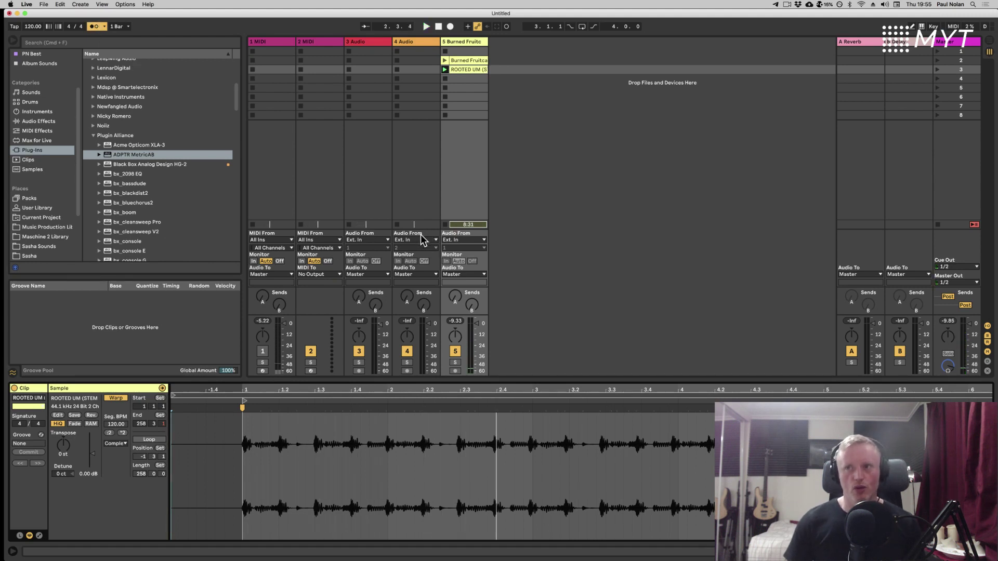
Turn the metronome off and zoom back in on the clip start.
click(93, 27)
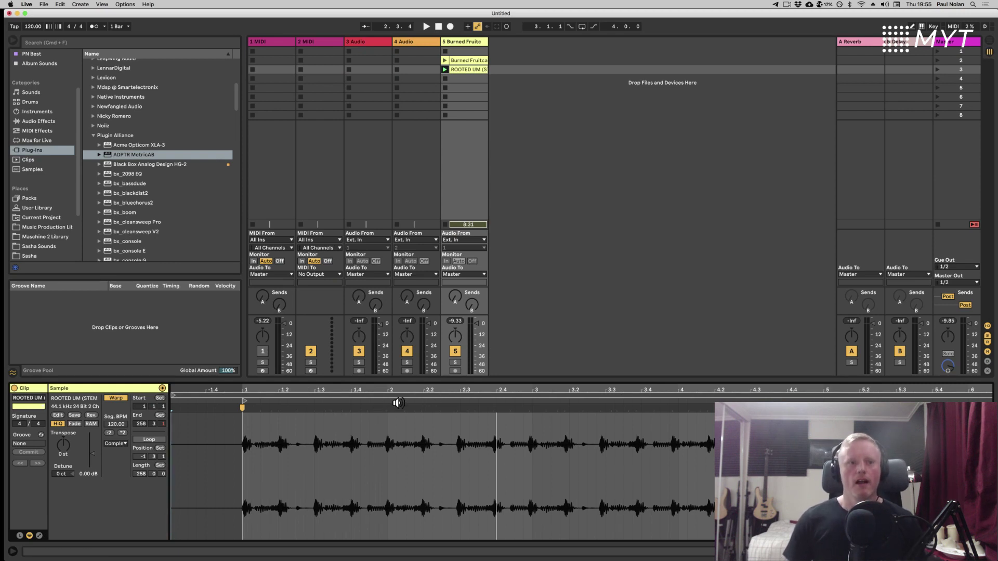
scroll(398, 403, down, 3)
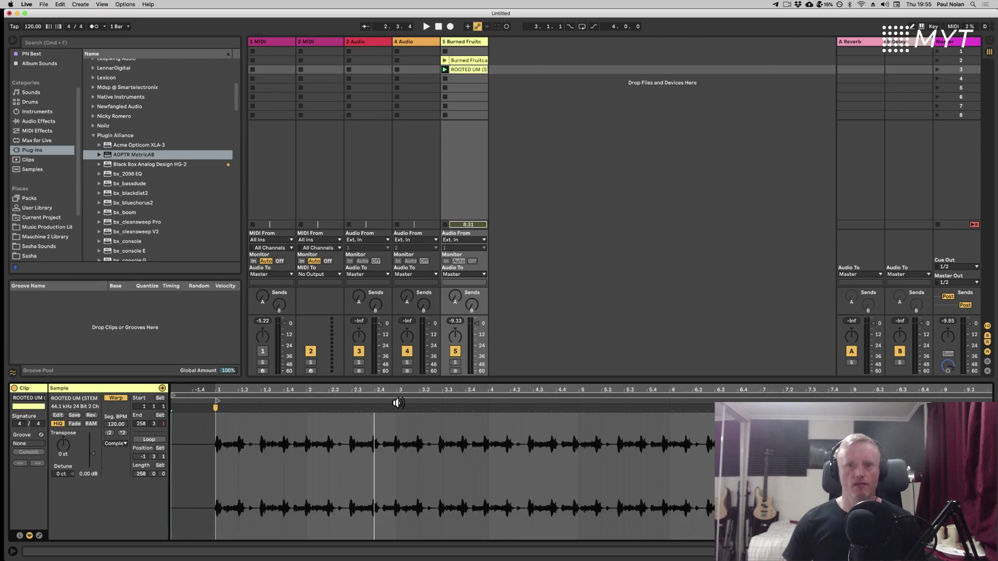
scroll(398, 403, down, 3)
scroll(398, 403, down, 3)
scroll(398, 403, down, 2)
scroll(398, 403, down, 2)
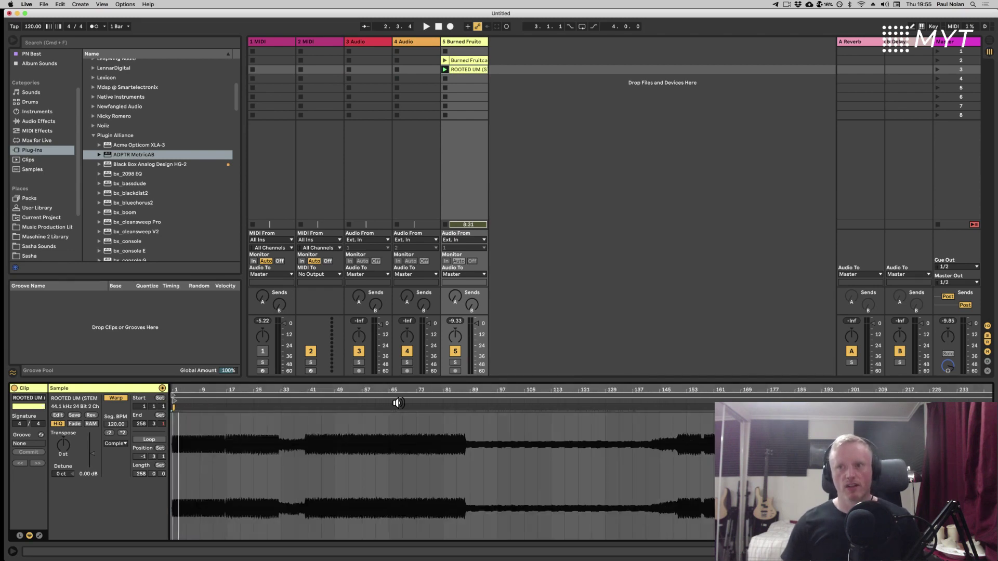
scroll(398, 403, down, 2)
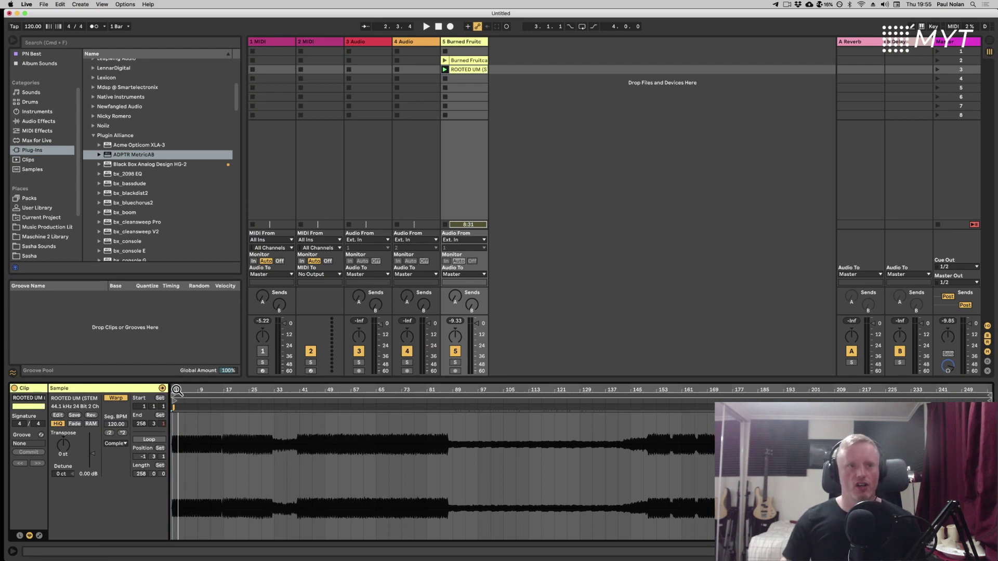
drag(177, 390, 183, 370)
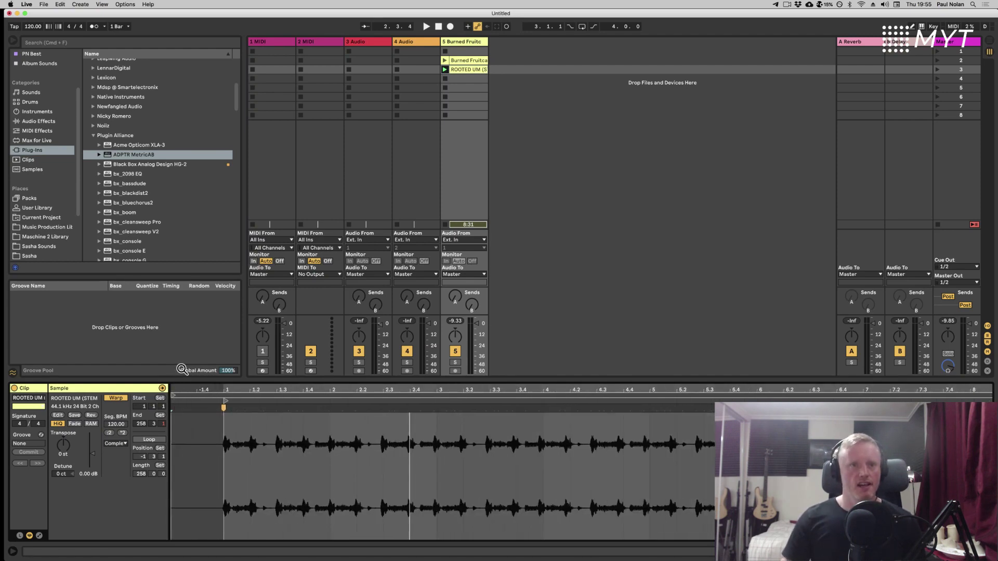
Warp the clip straight at 122 BPM from the bar 1 marker and zoom out.
right_click(224, 407)
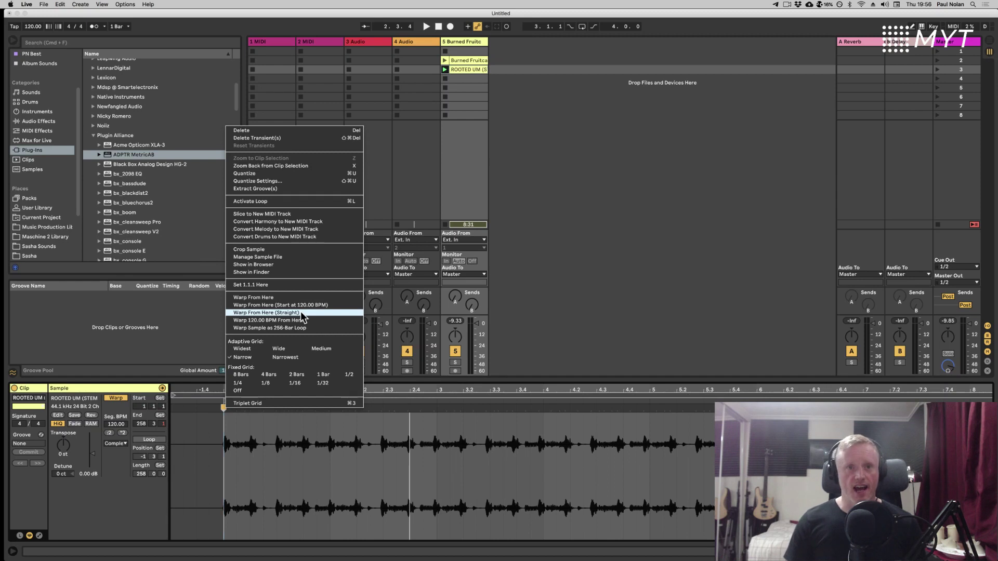
click(301, 315)
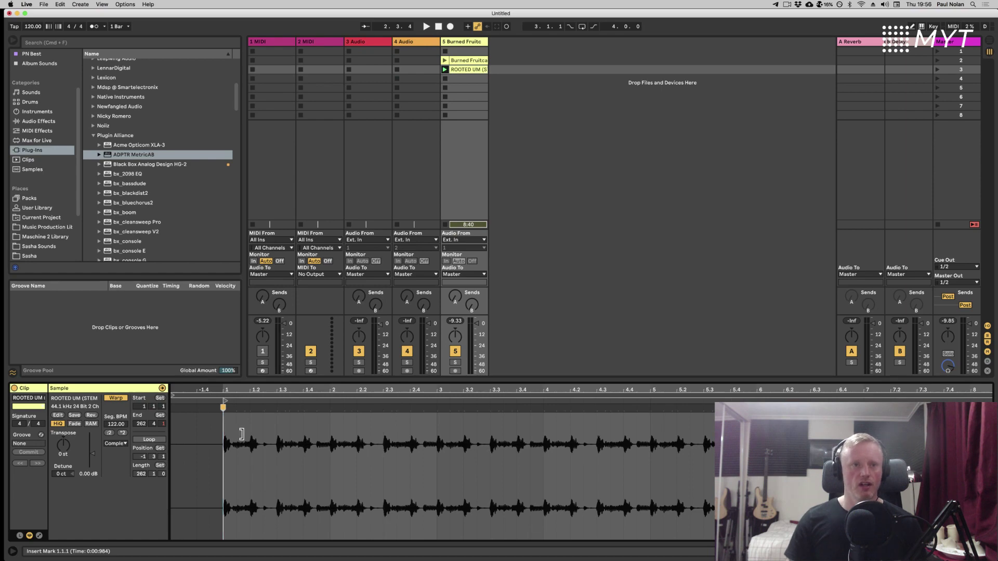
key(minus)
key(minus)
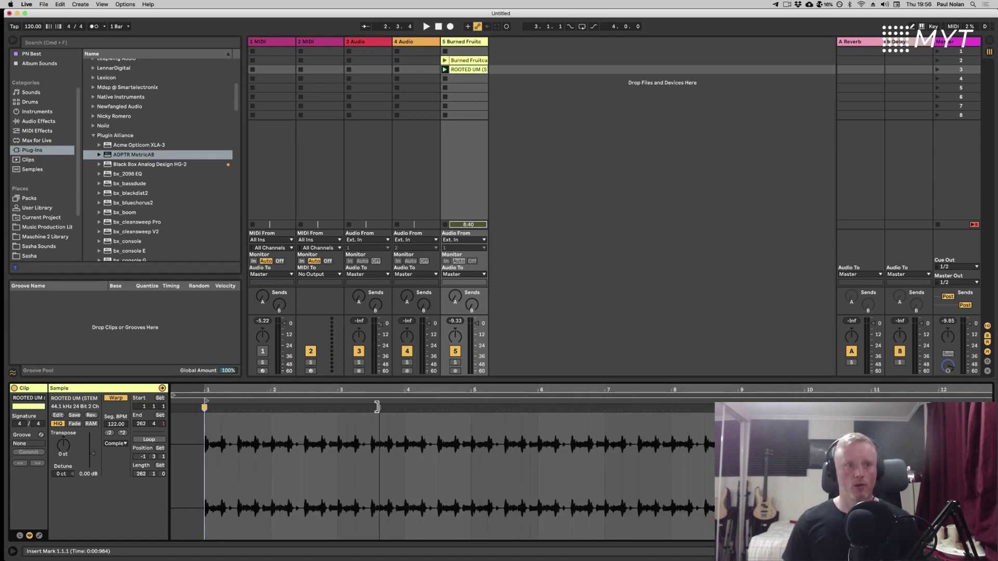
key(minus)
key(minus)
key(minus)
key(minus)
key(minus)
key(minus)
key(minus)
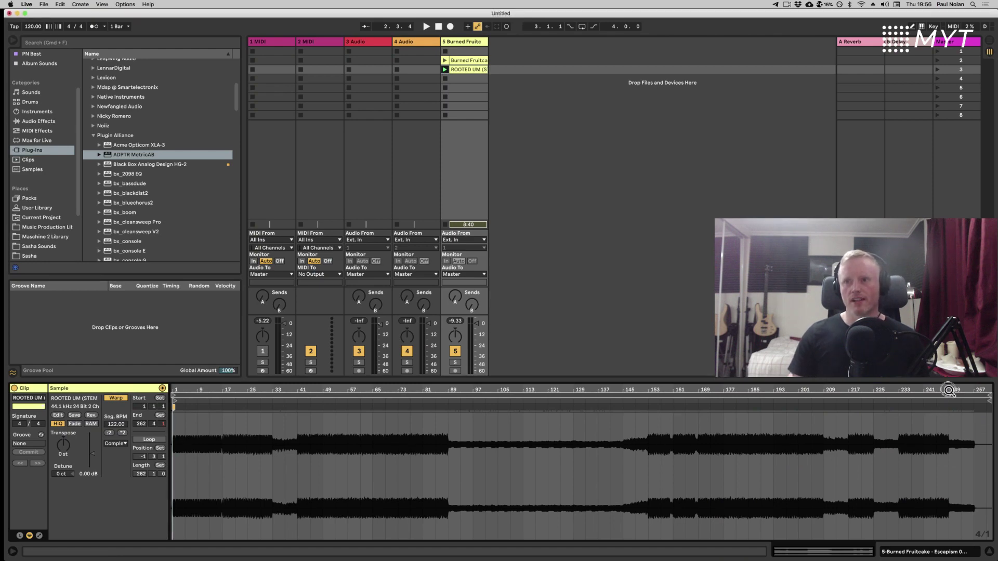
scroll(945, 394, up, 5)
scroll(948, 390, up, 5)
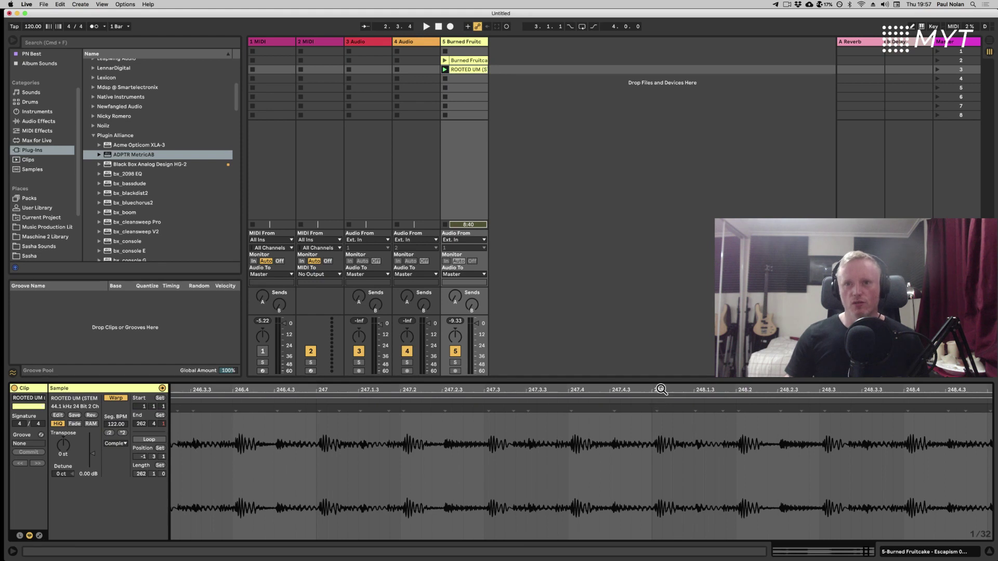
drag(659, 394, 660, 393)
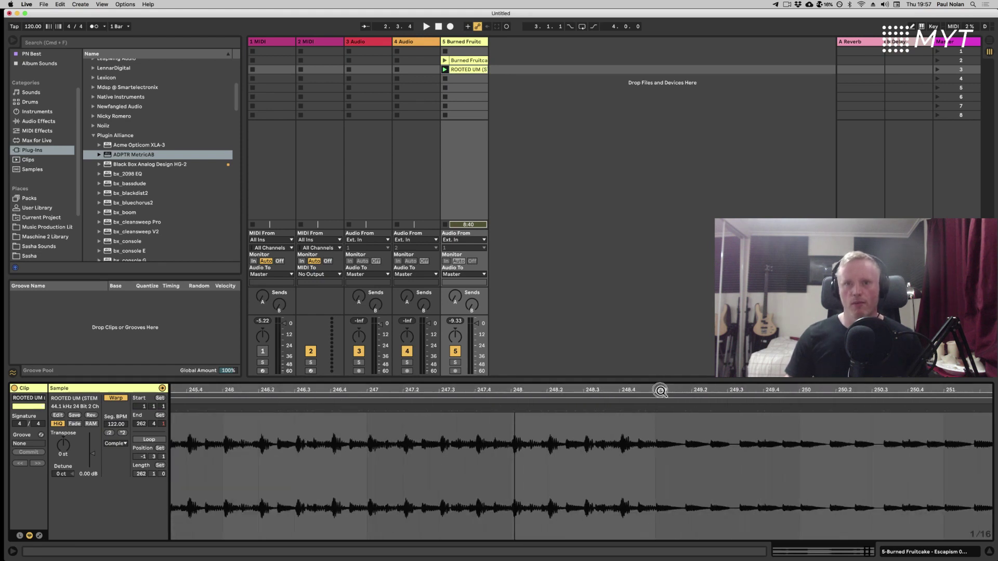
click(620, 411)
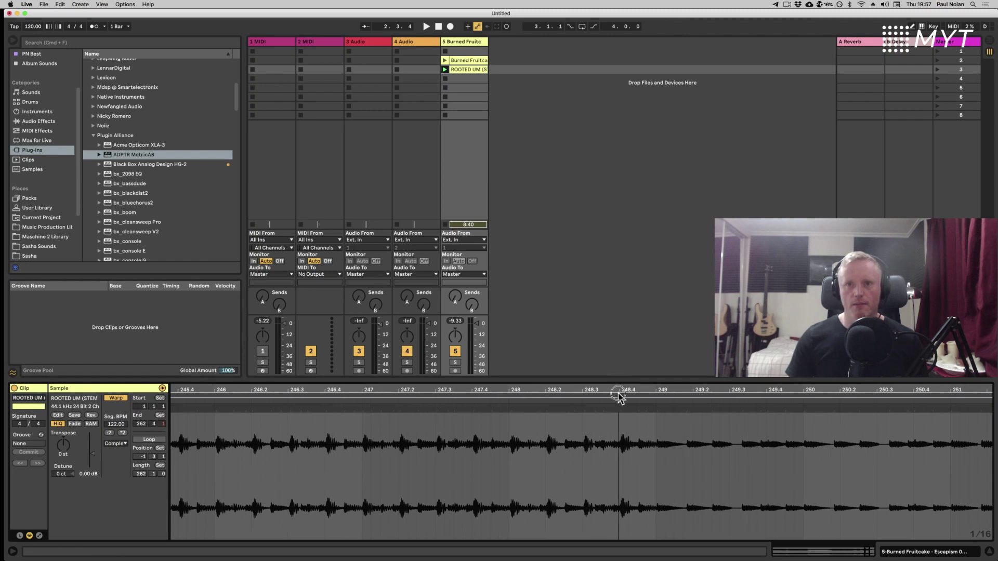
drag(619, 394, 626, 413)
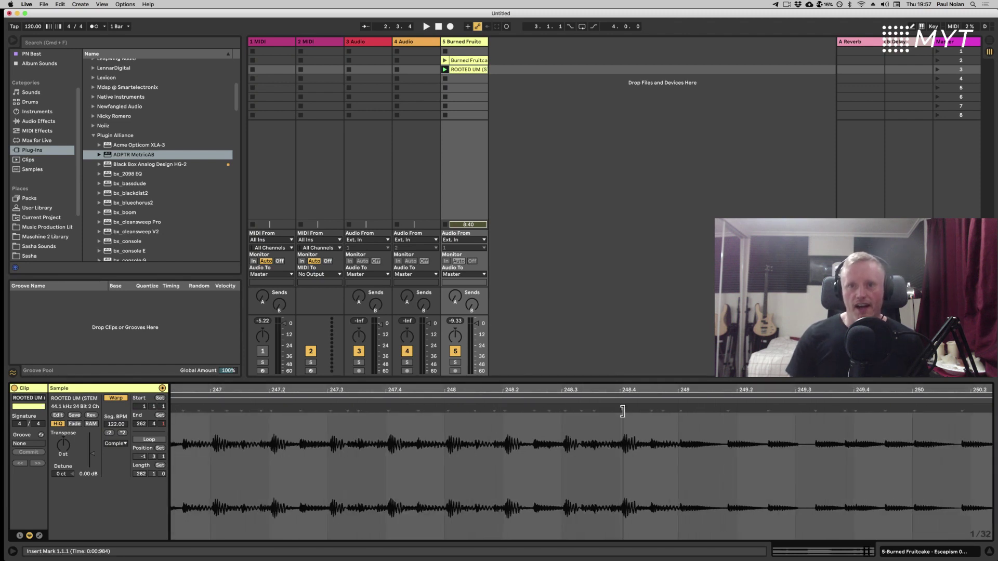
click(620, 409)
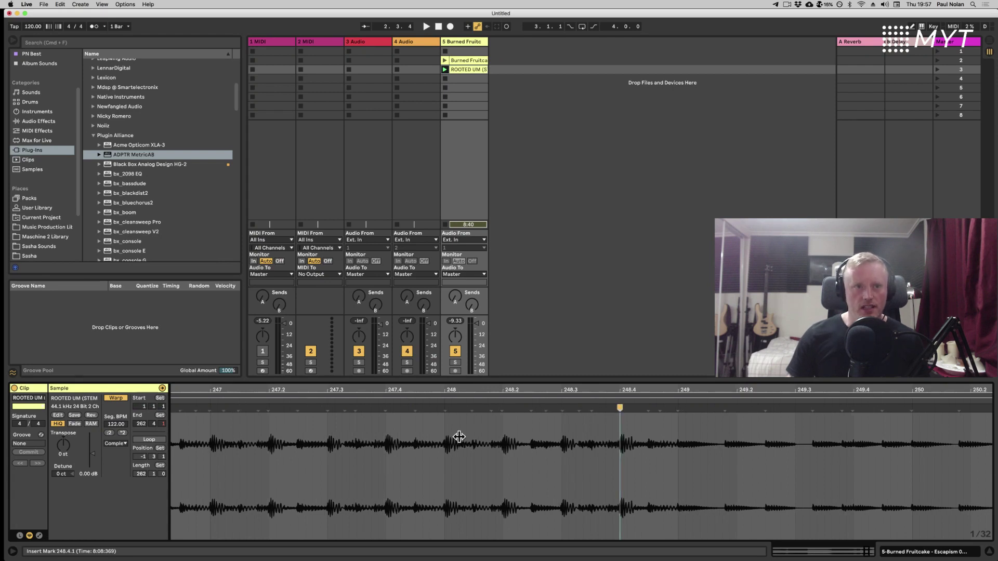
drag(270, 426, 439, 438)
click(415, 434)
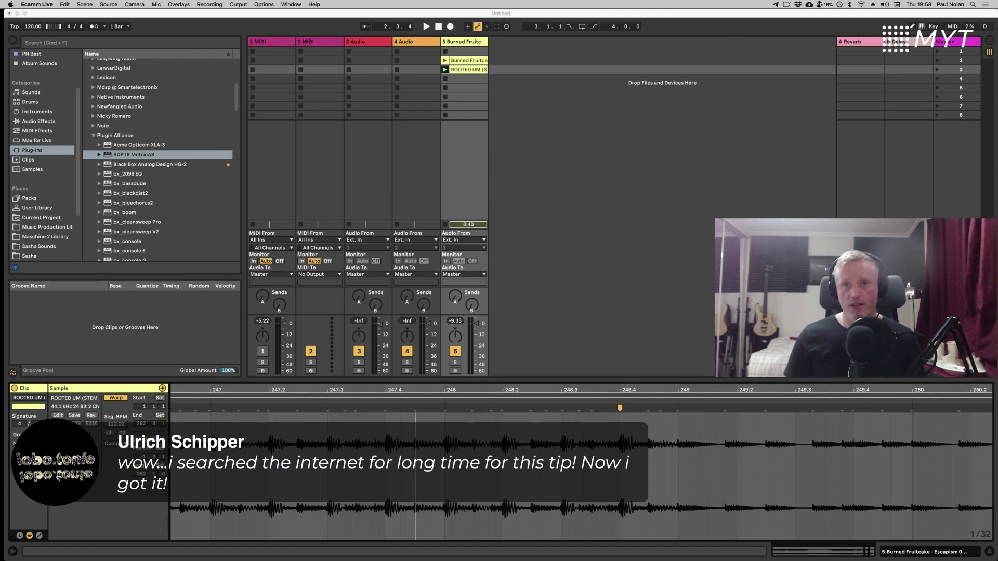
Return to Live and zoom out to show the whole reference clip.
key(super+Tab)
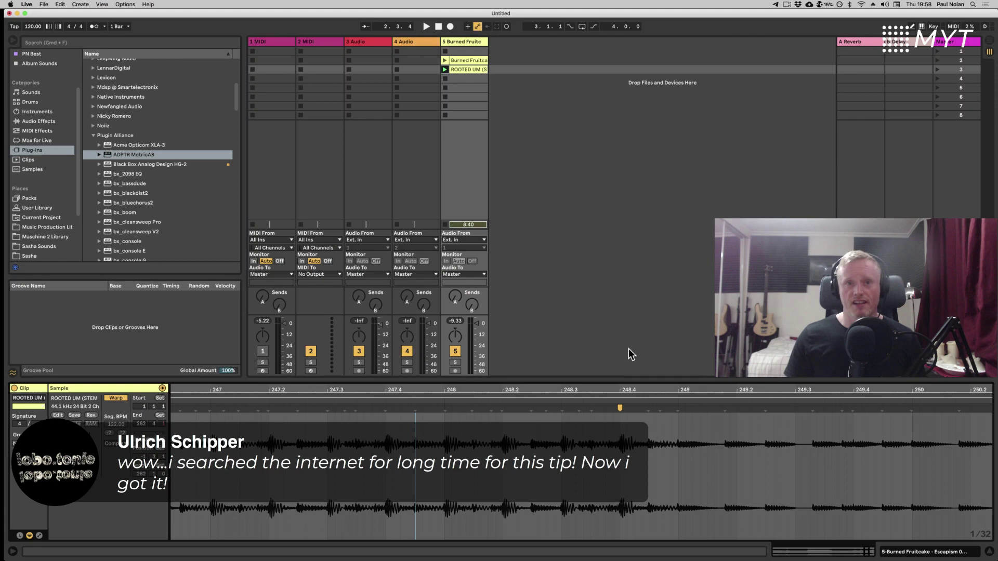
drag(630, 452, 774, 469)
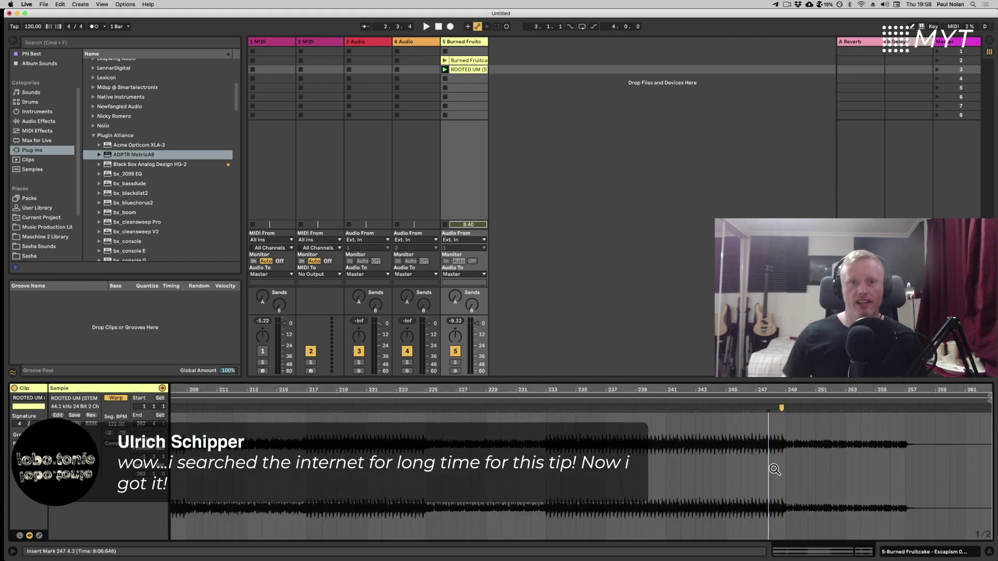
drag(448, 391, 440, 391)
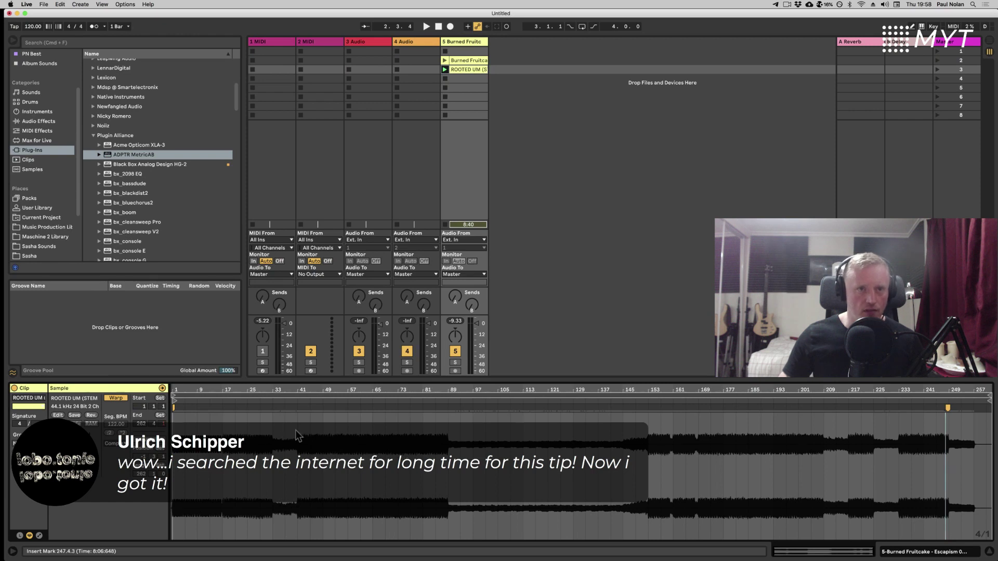
Select bars 209–217 of the reference clip's waveform.
click(274, 425)
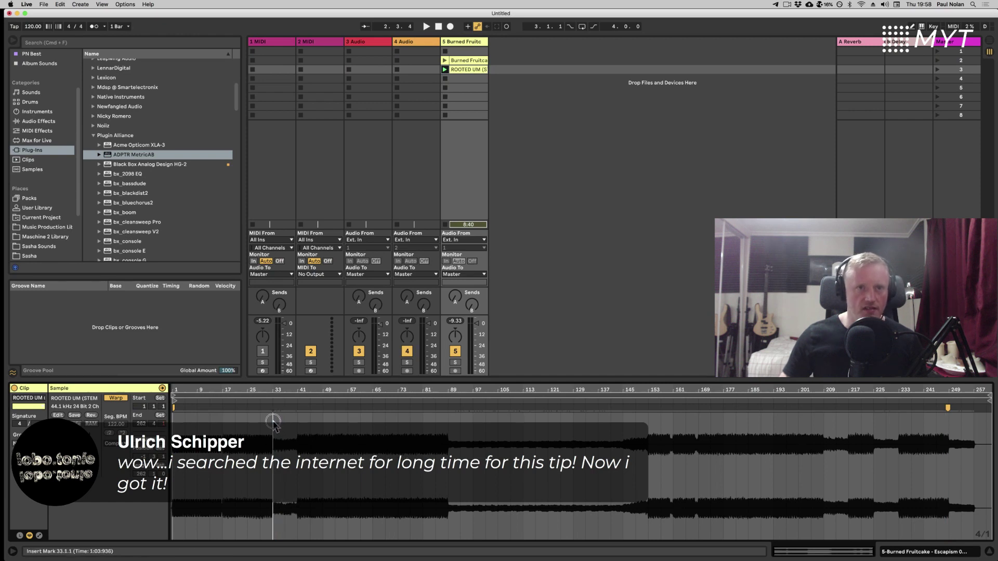
drag(274, 423, 298, 425)
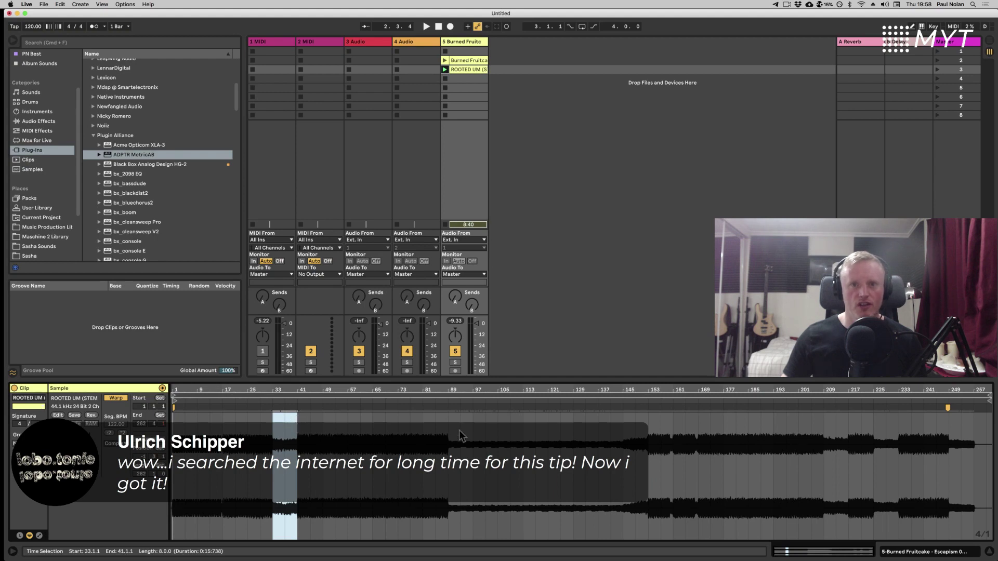
drag(449, 426, 648, 427)
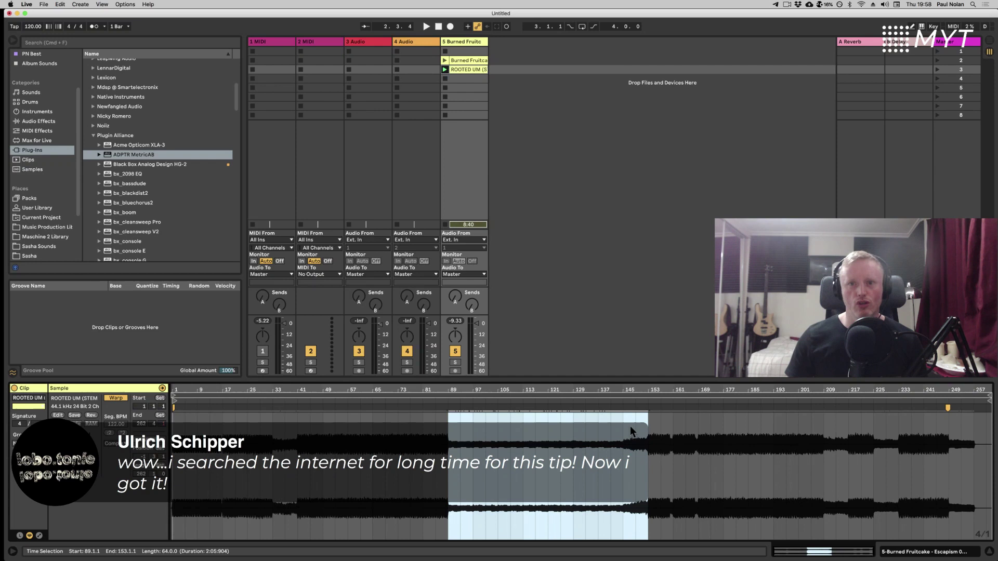
click(630, 426)
drag(623, 427, 646, 427)
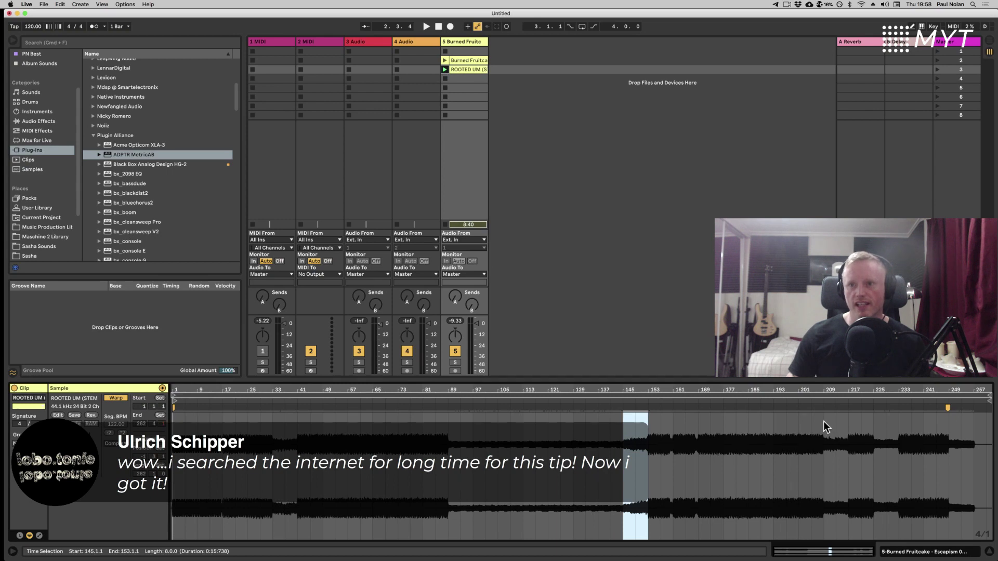
drag(823, 421, 850, 425)
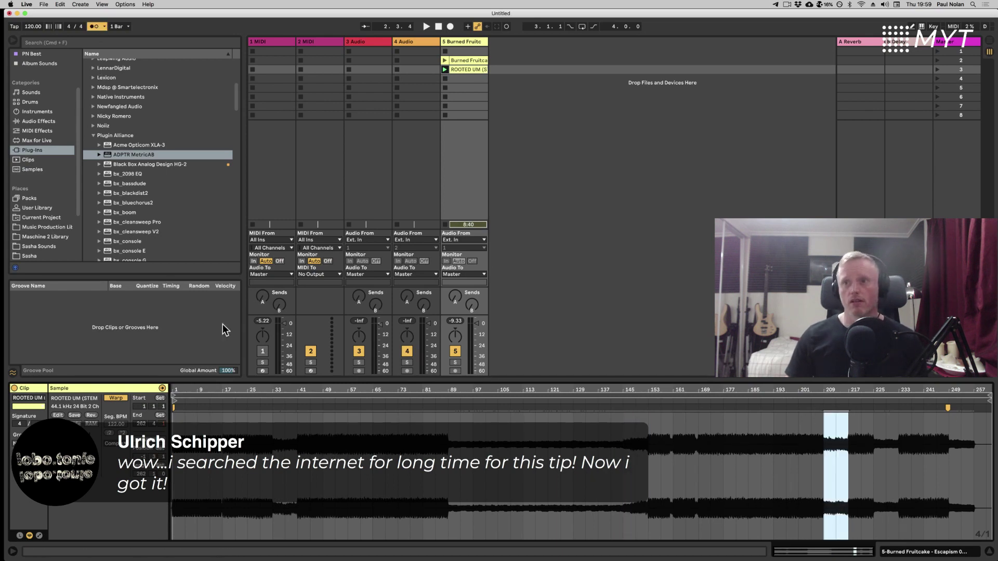
click(106, 28)
click(130, 70)
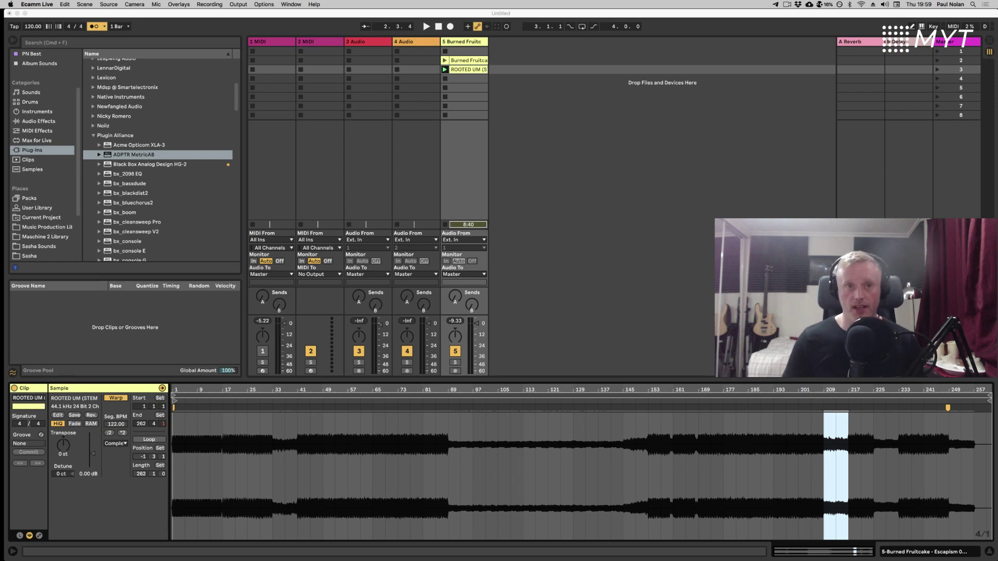
click(185, 441)
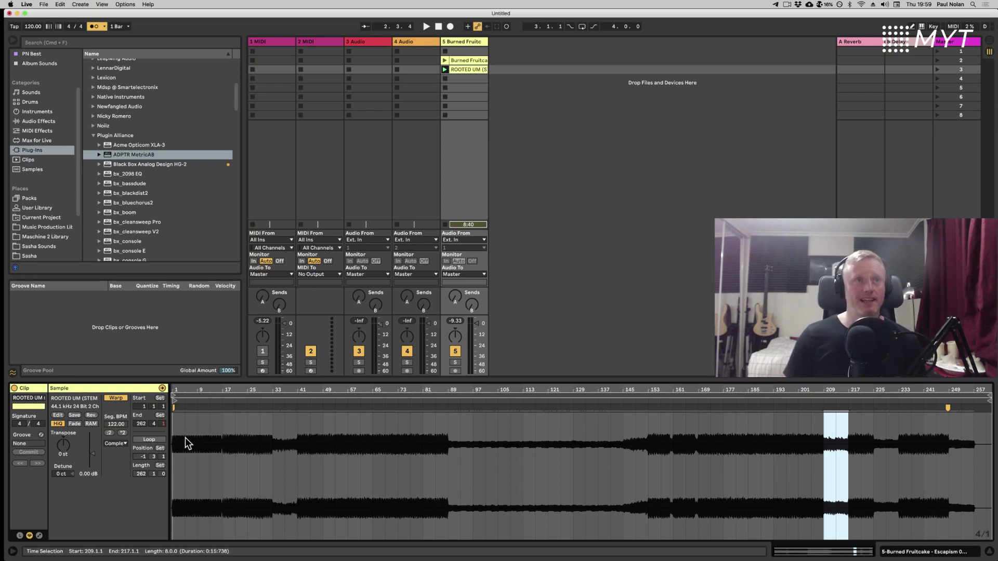
click(104, 31)
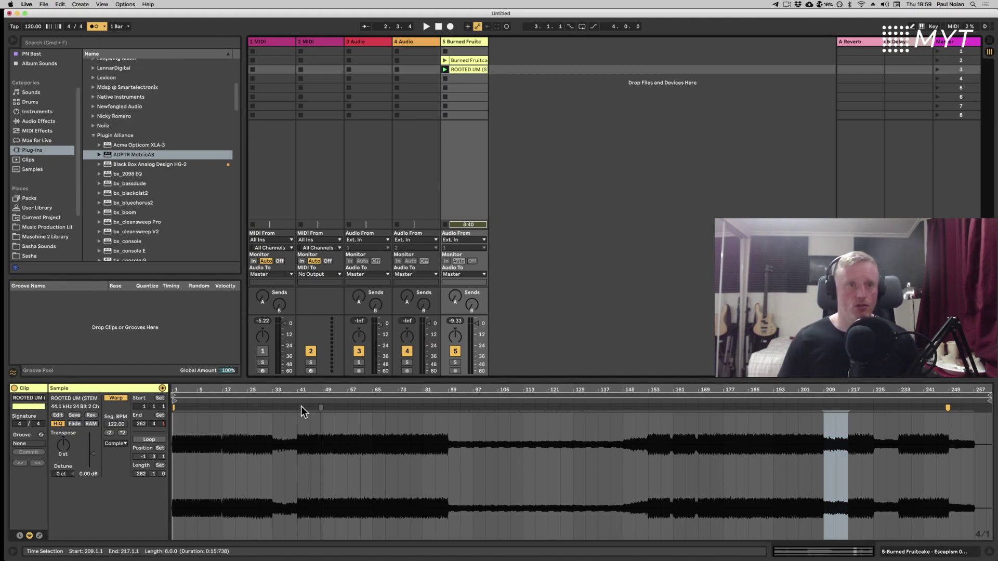
click(190, 404)
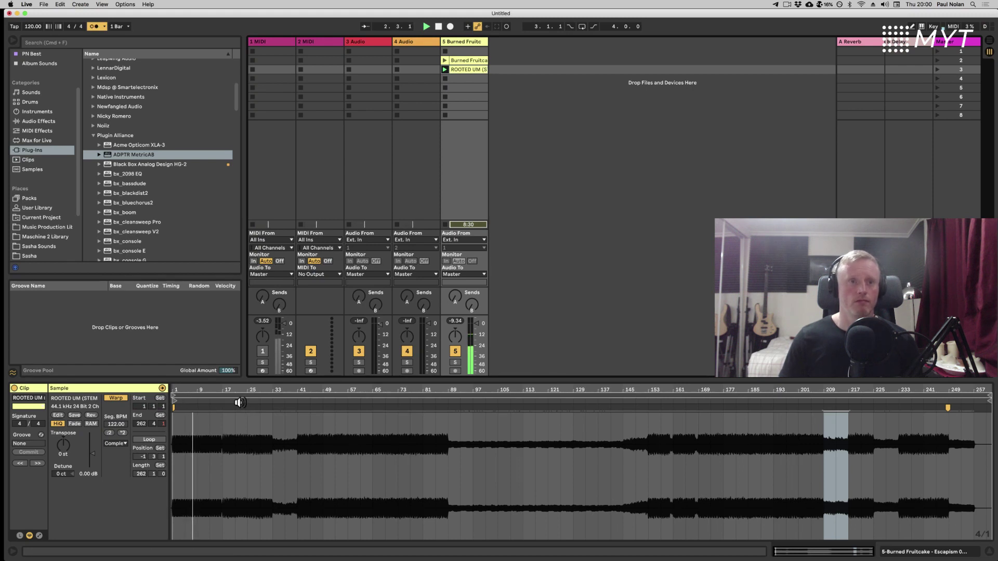
click(240, 403)
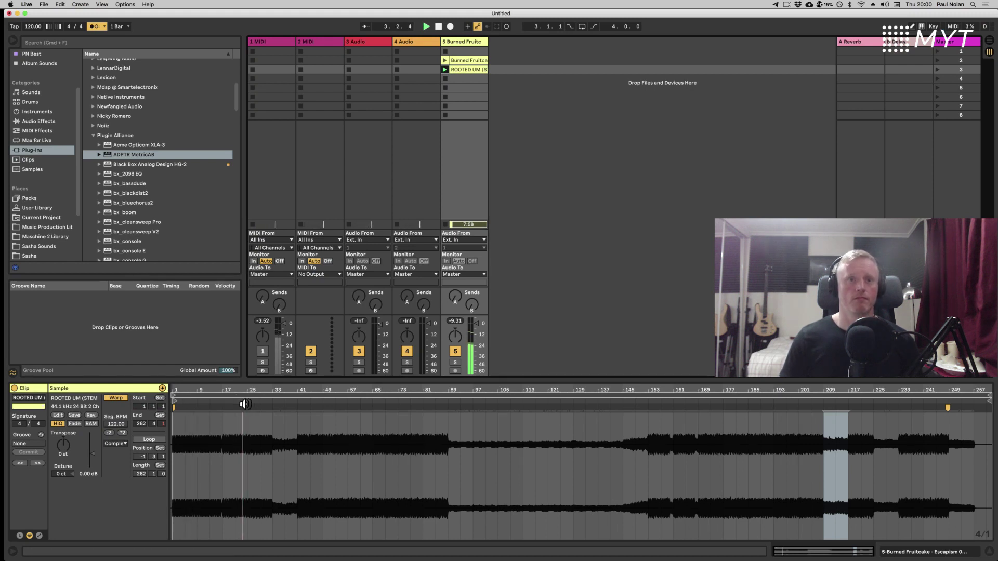
click(312, 403)
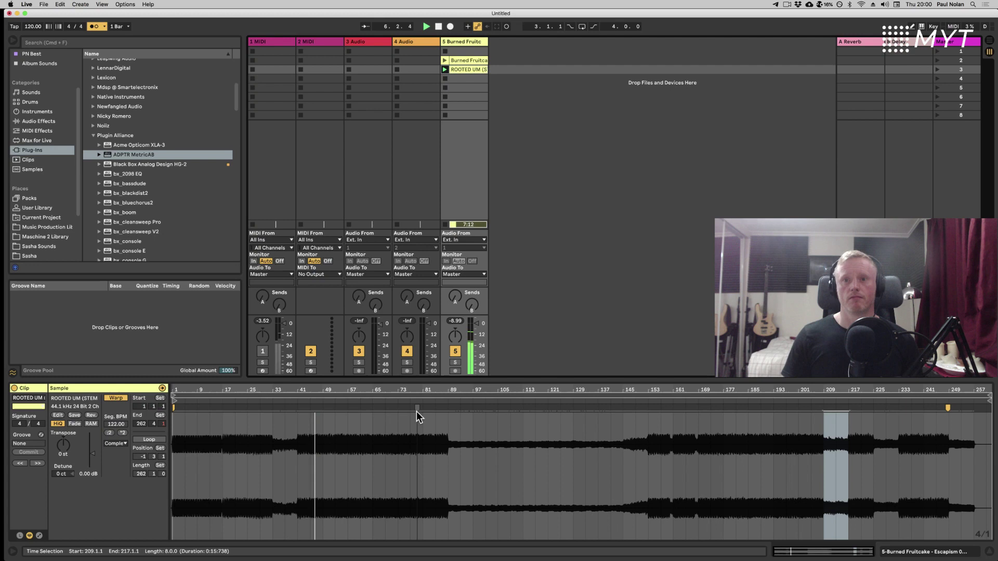
click(657, 404)
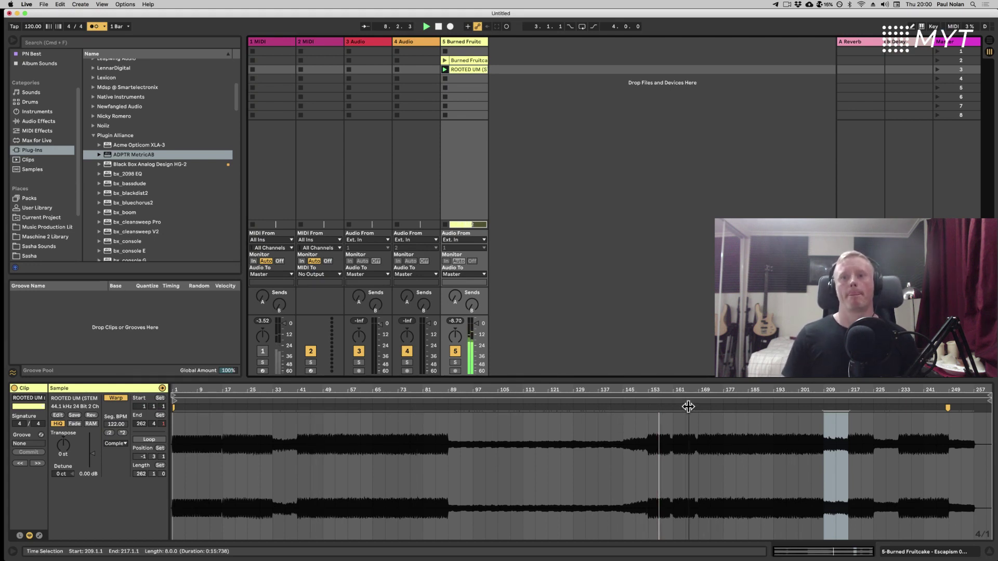
click(731, 401)
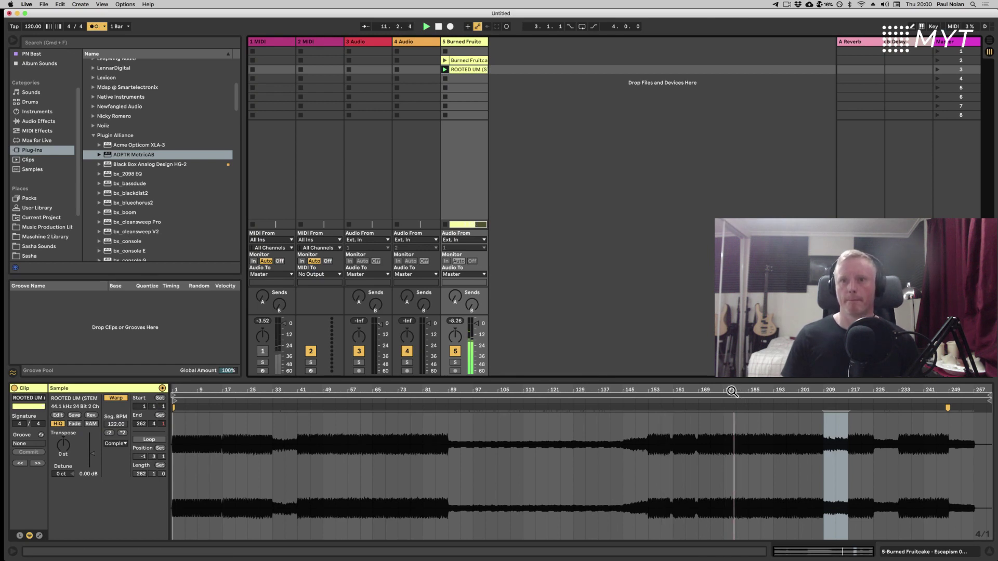
drag(731, 390, 732, 388)
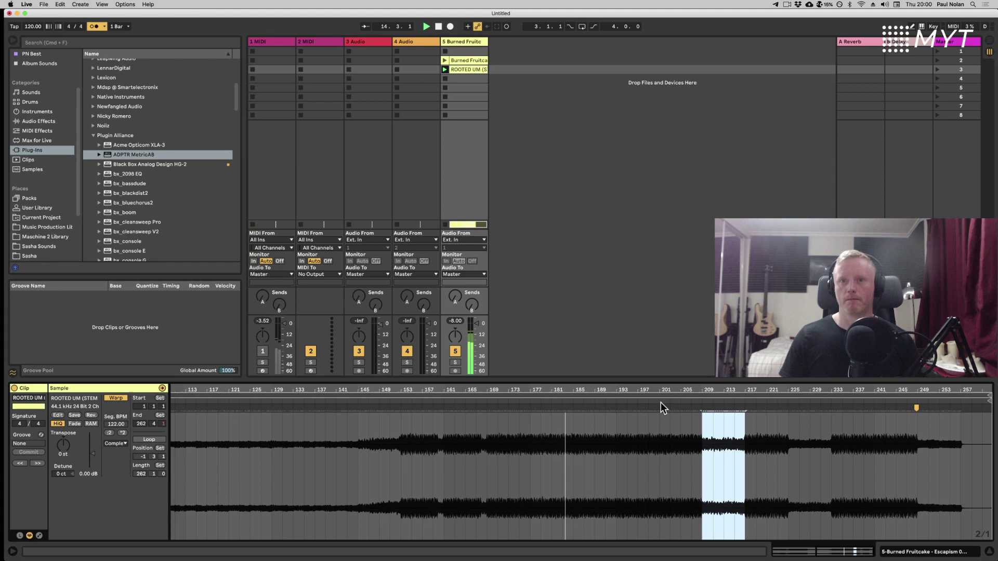
drag(666, 390, 666, 391)
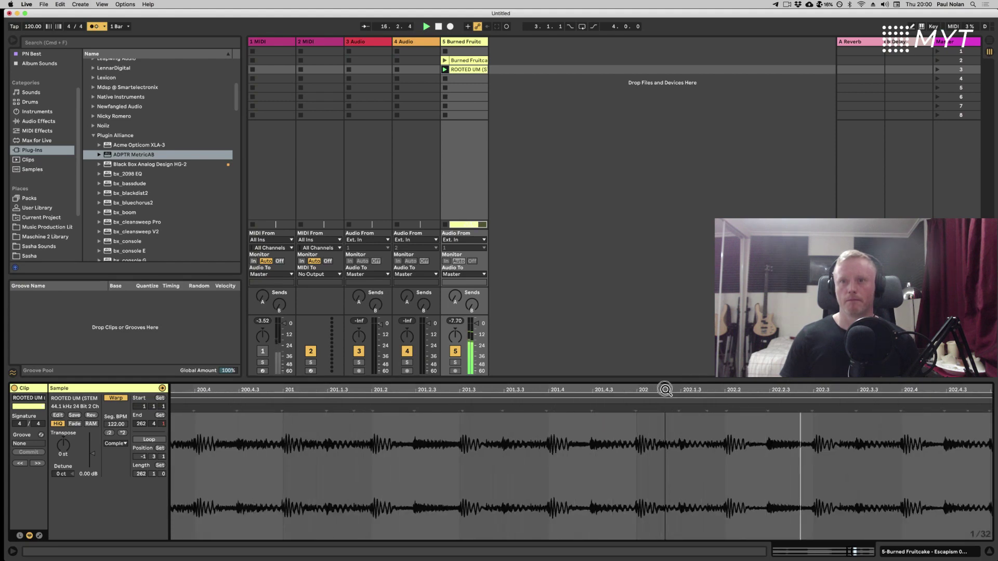
drag(665, 391, 639, 394)
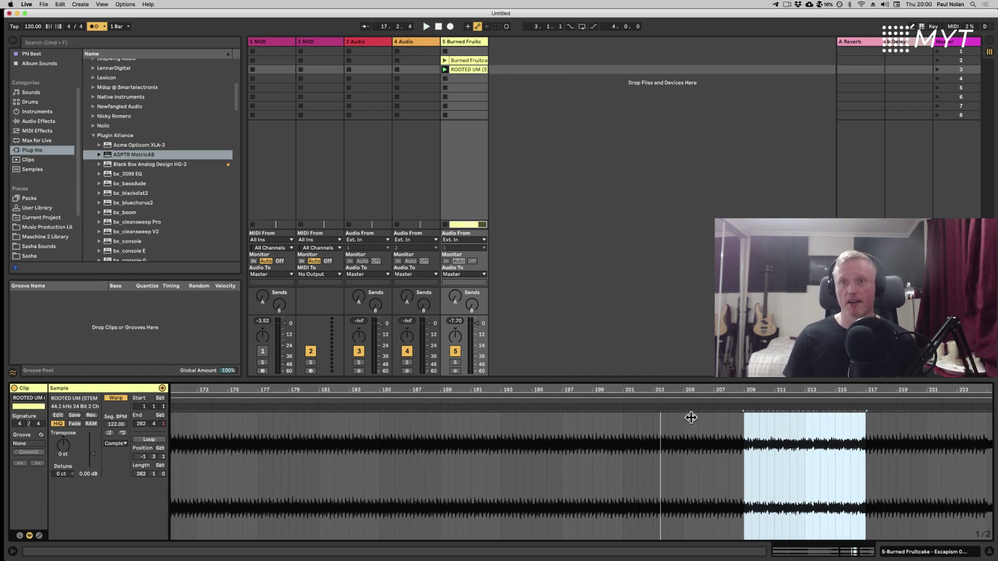
drag(760, 389, 761, 367)
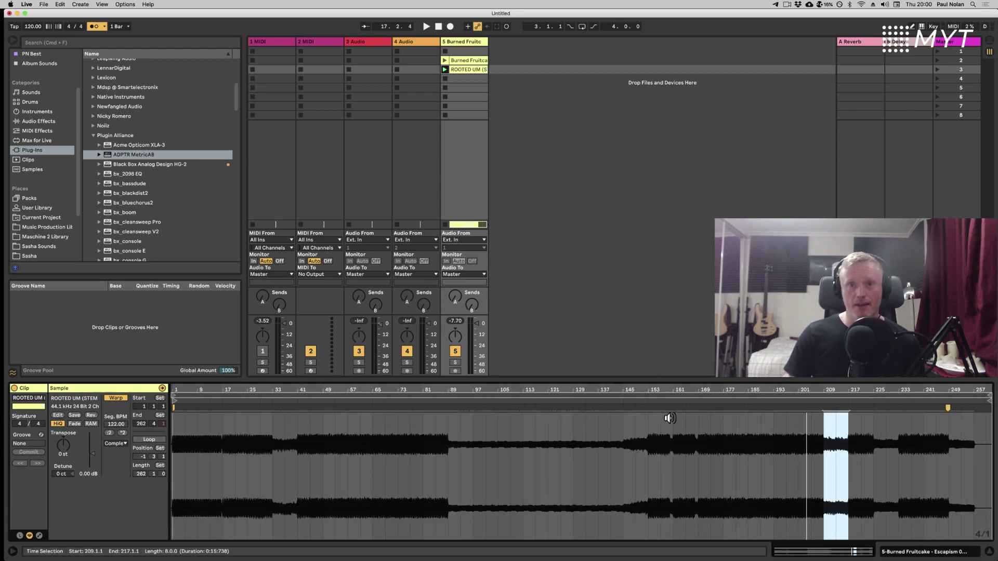
Zoom in to insert a warp marker on the bar 217 downbeat, then zoom back out.
click(786, 428)
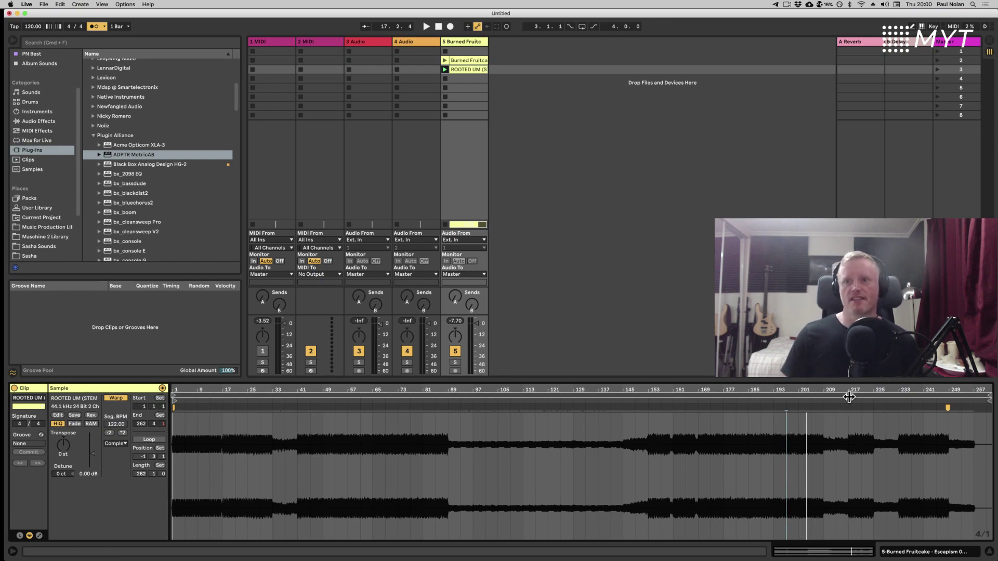
drag(849, 397, 853, 396)
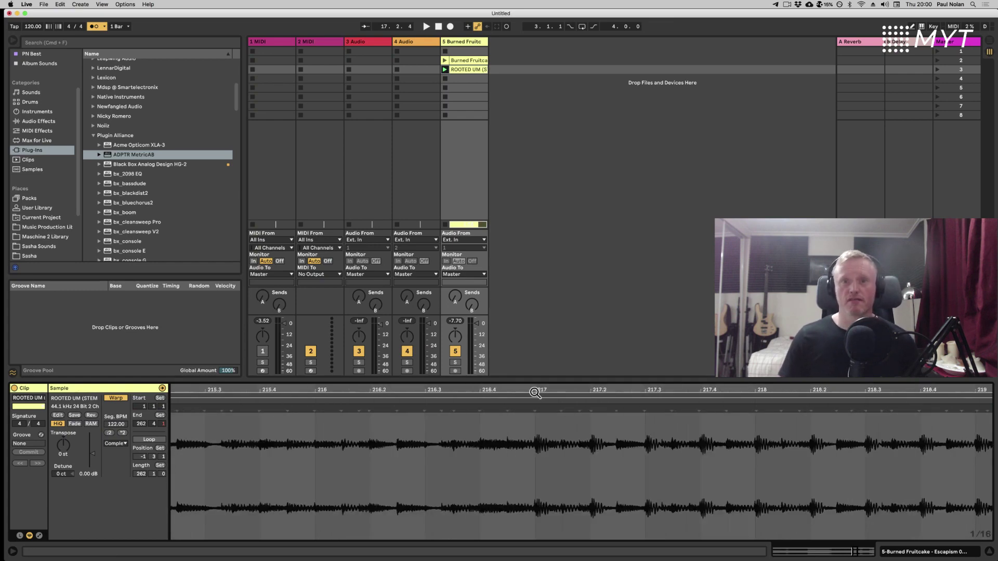
drag(535, 391, 535, 397)
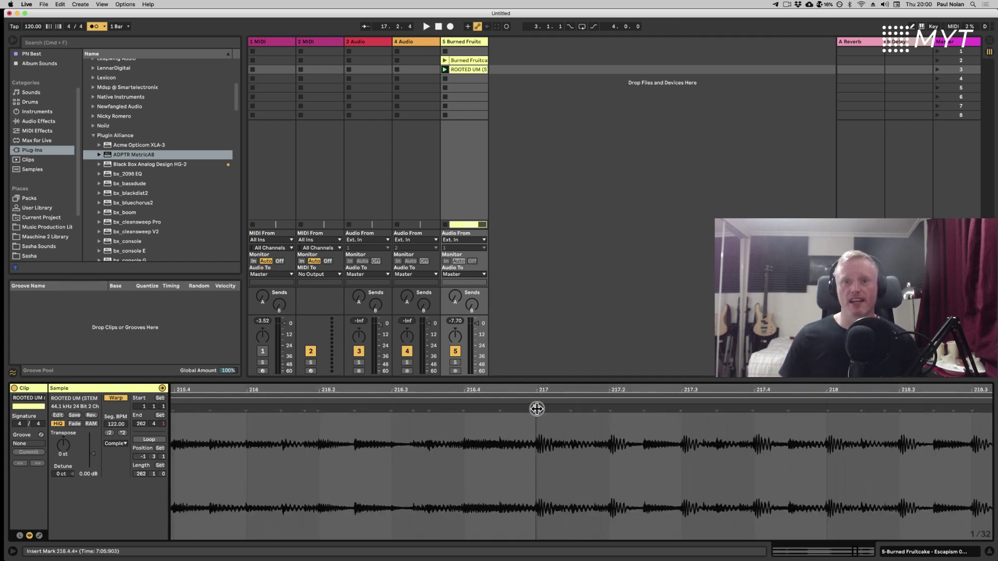
double_click(536, 407)
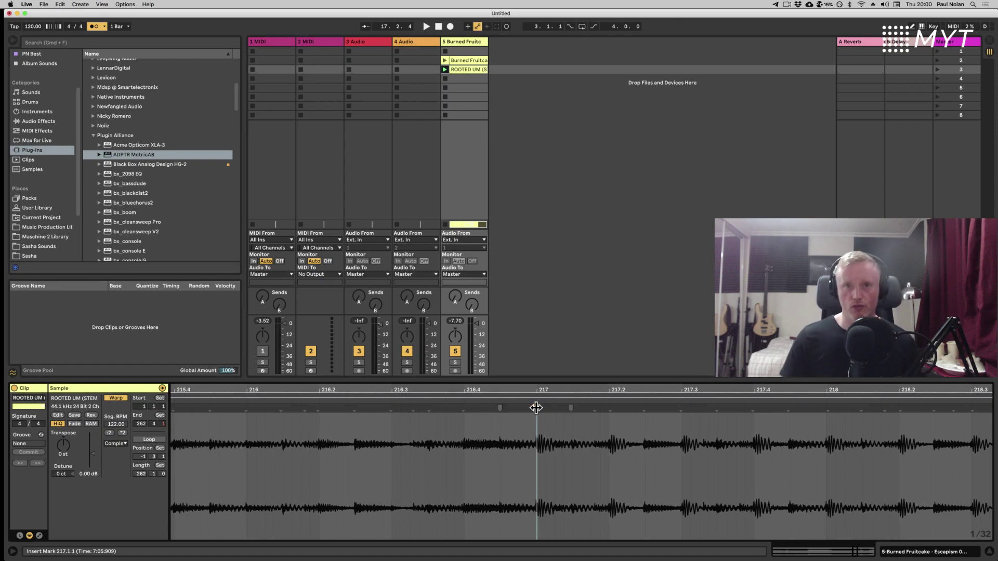
click(537, 408)
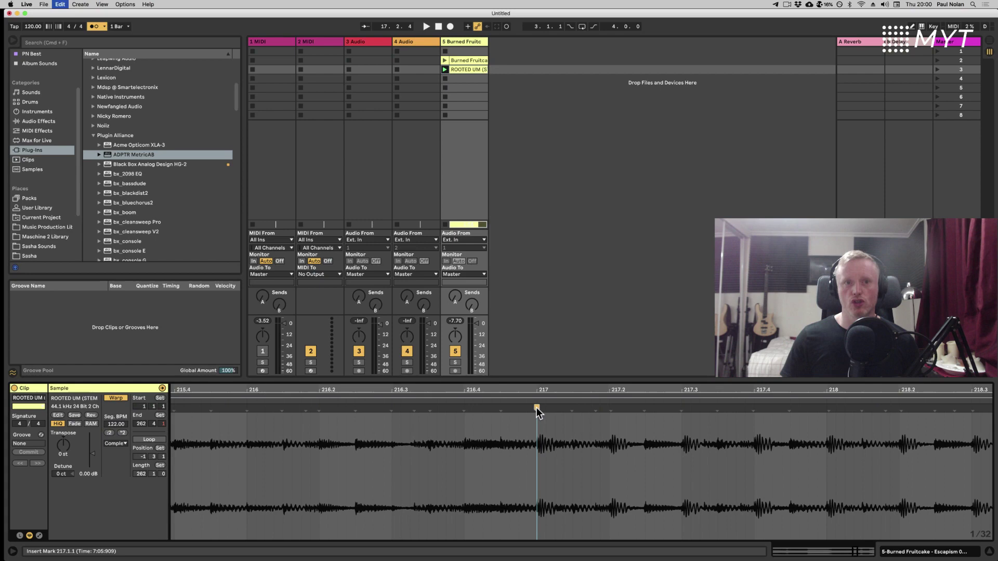
drag(538, 390, 538, 418)
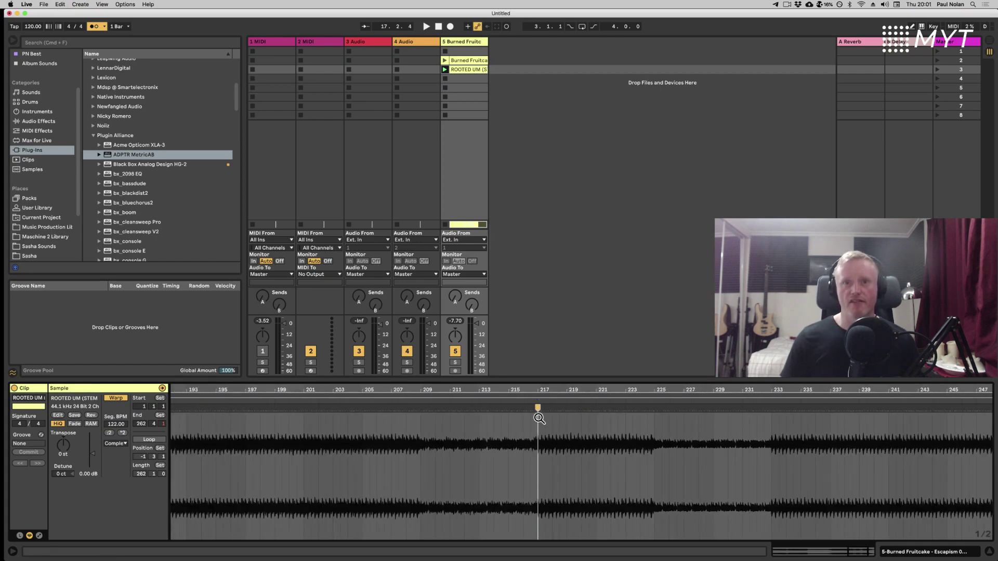
double_click(536, 393)
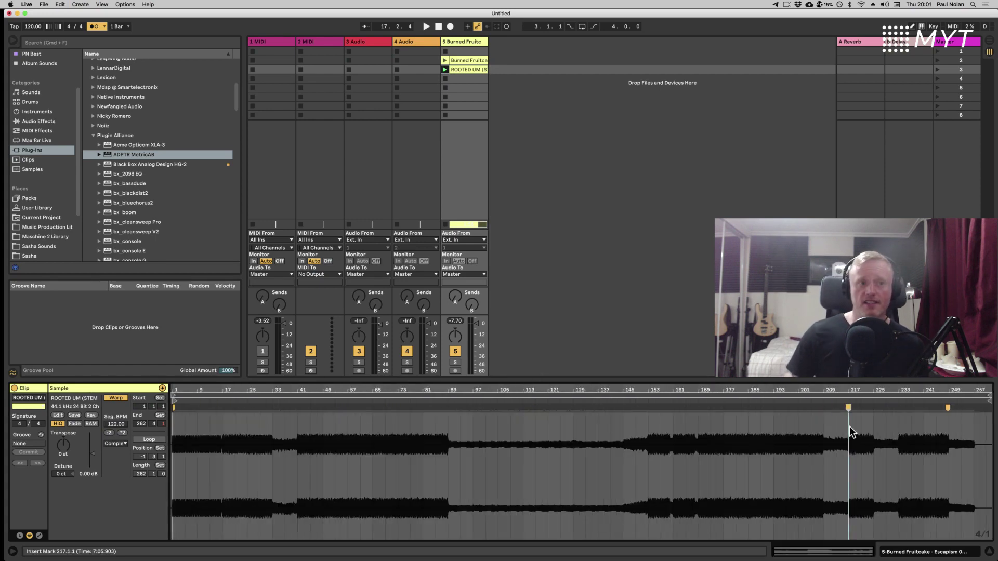